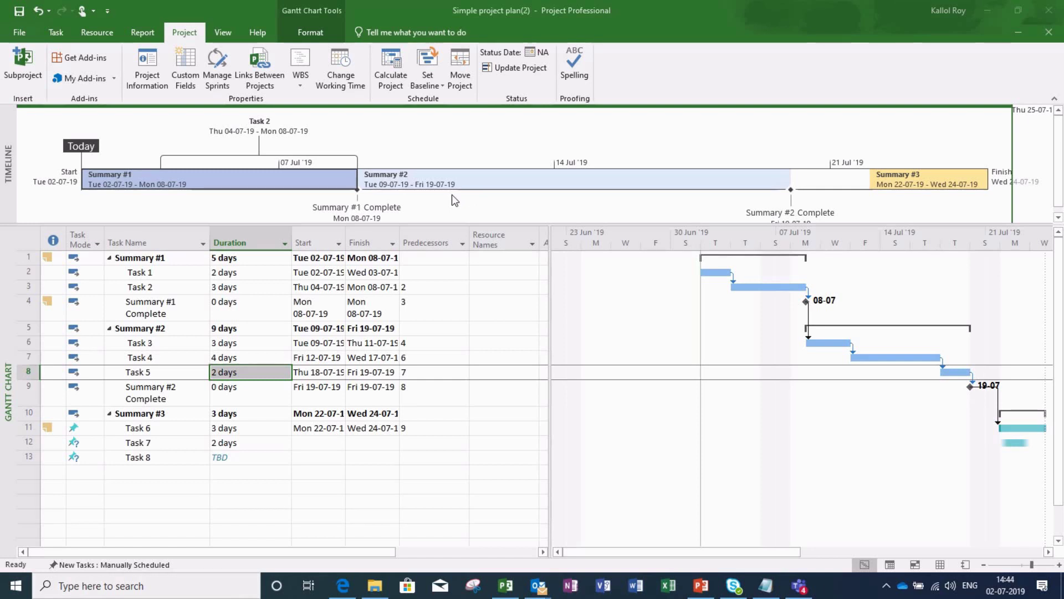
Re-save the entire-project baseline, overwriting the earlier baseline from Tue 02-07-19.
click(451, 309)
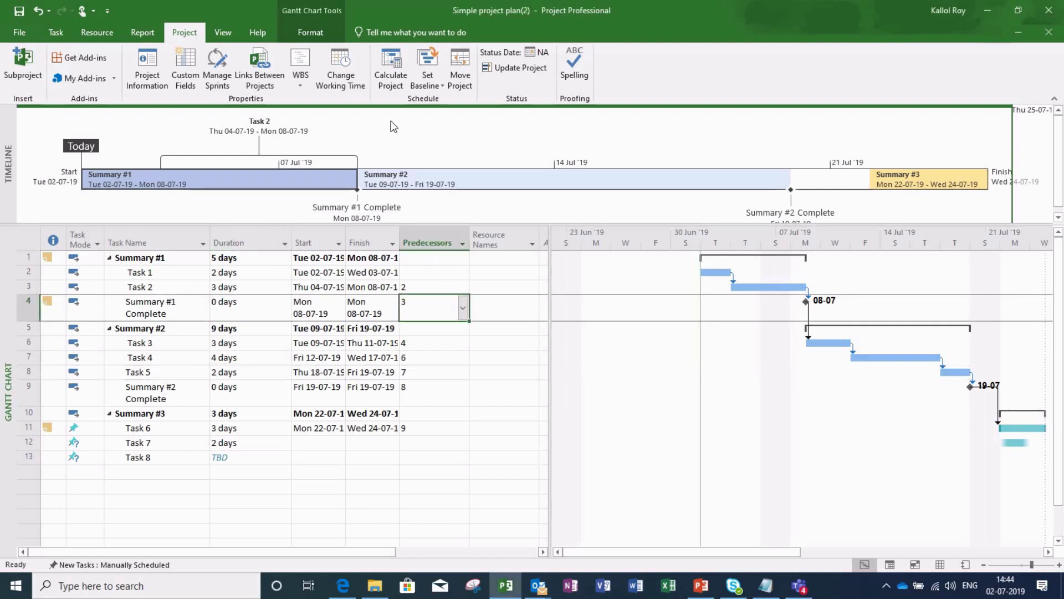
click(444, 86)
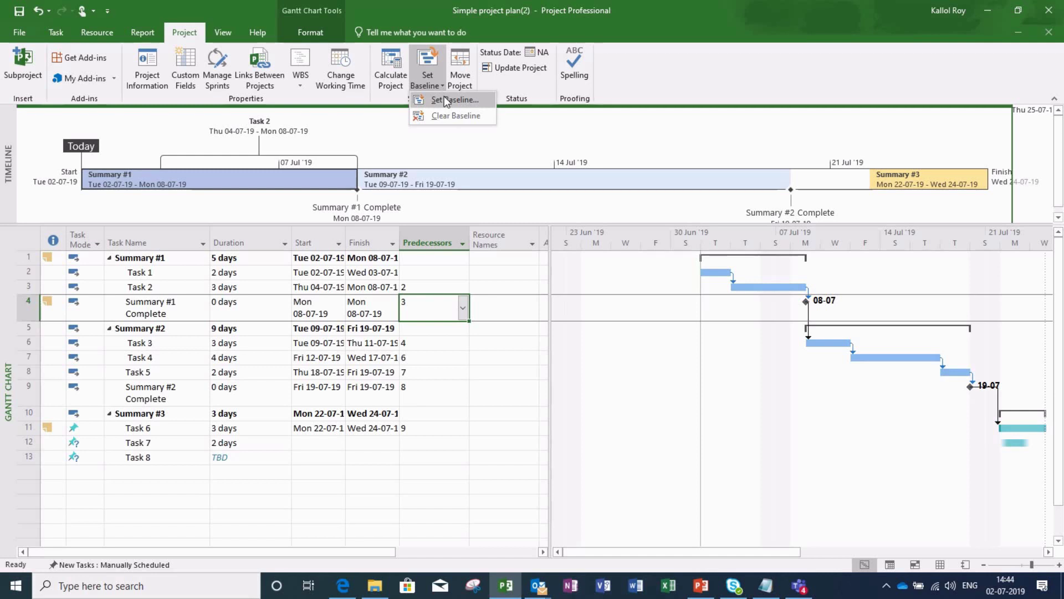
click(444, 97)
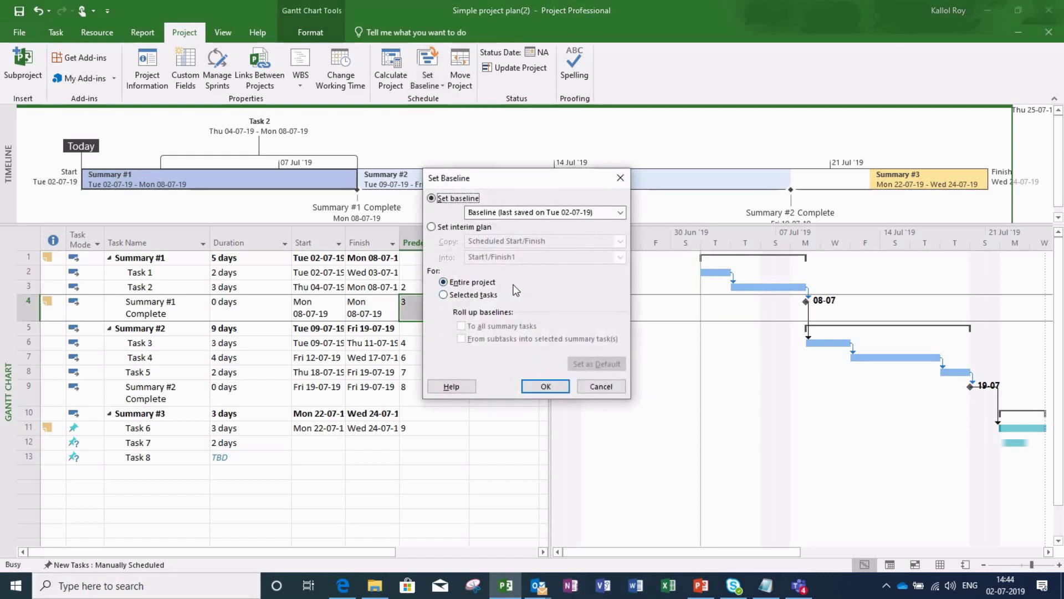
click(545, 388)
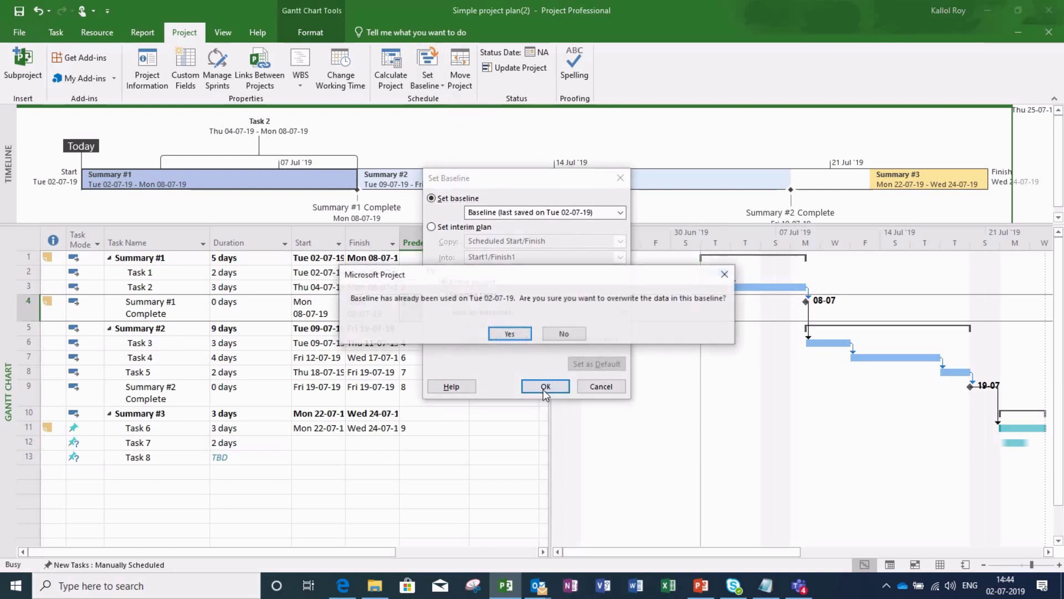
click(513, 336)
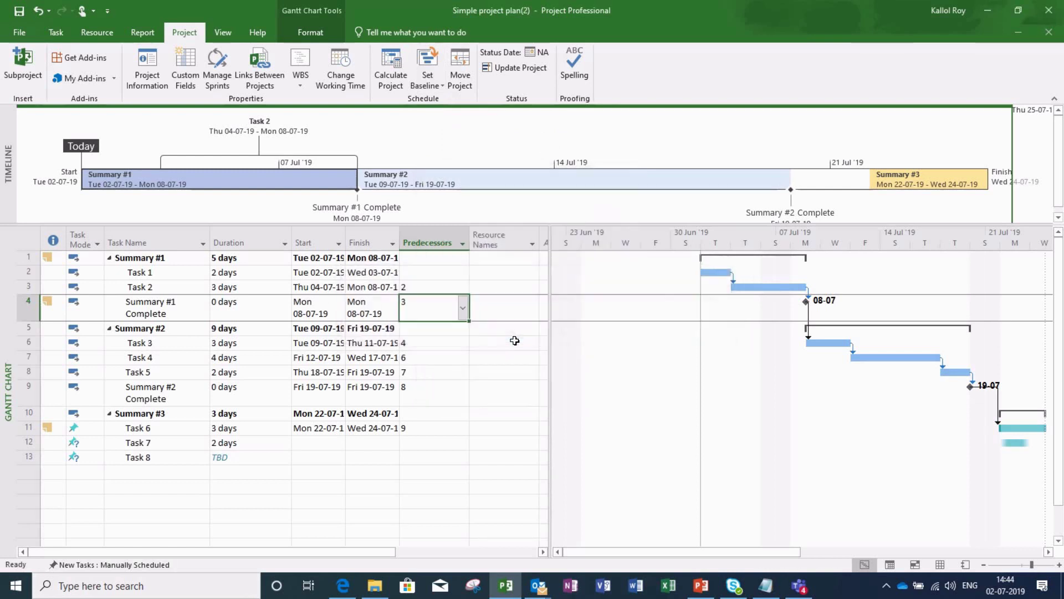
click(466, 387)
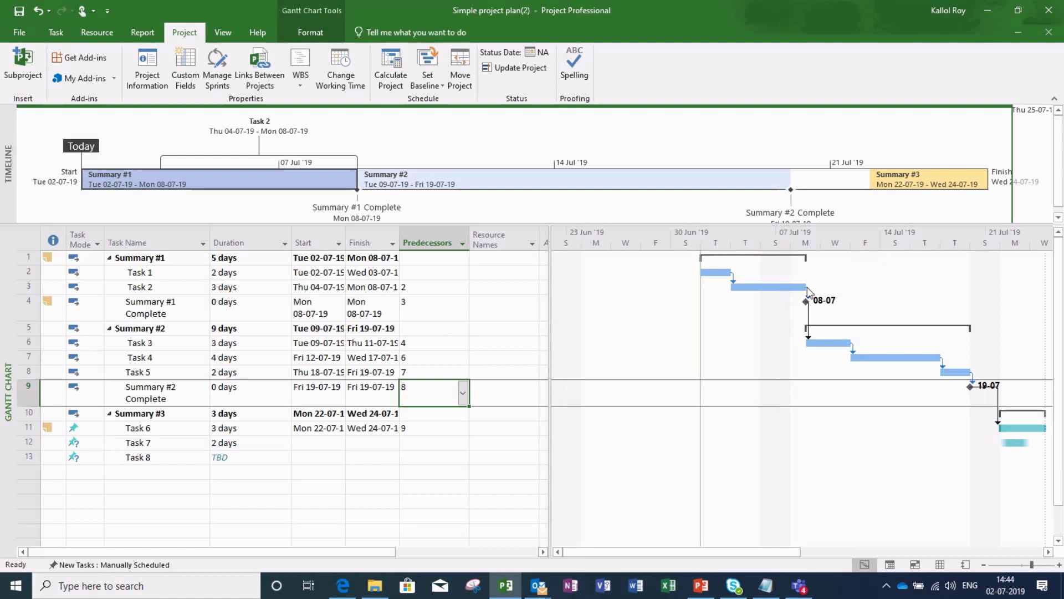
Change Task 2's duration to 5 days and Task 4's duration to 2 days.
mouse_move(807, 286)
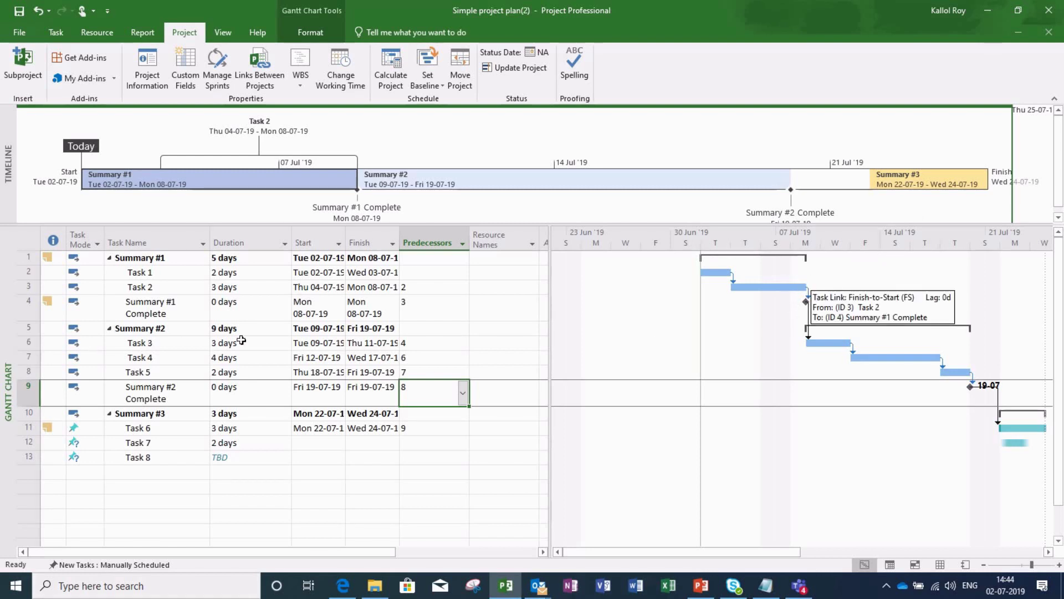
click(249, 285)
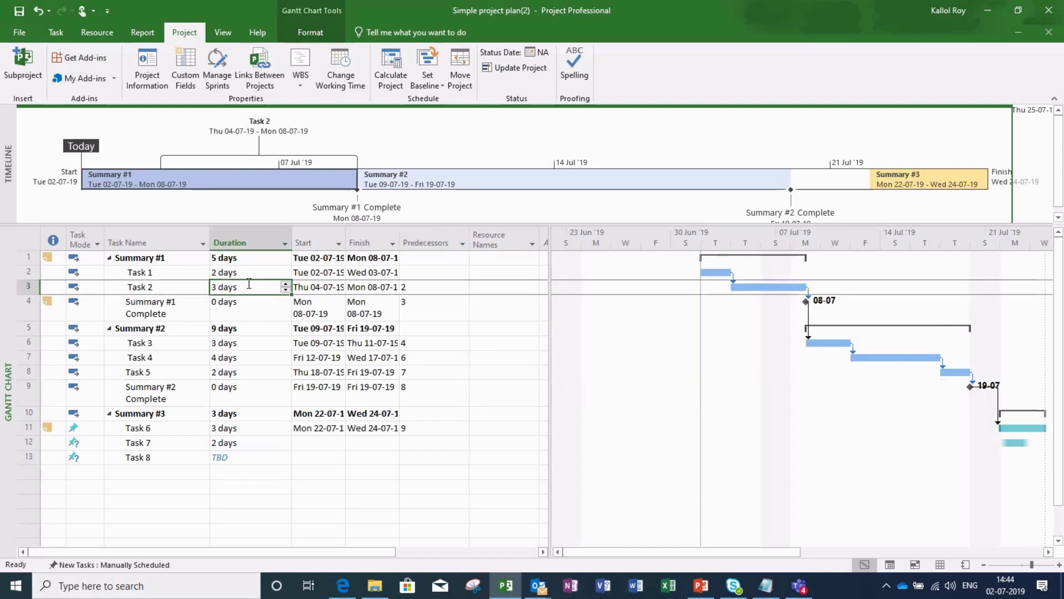
text(5)
key(Return)
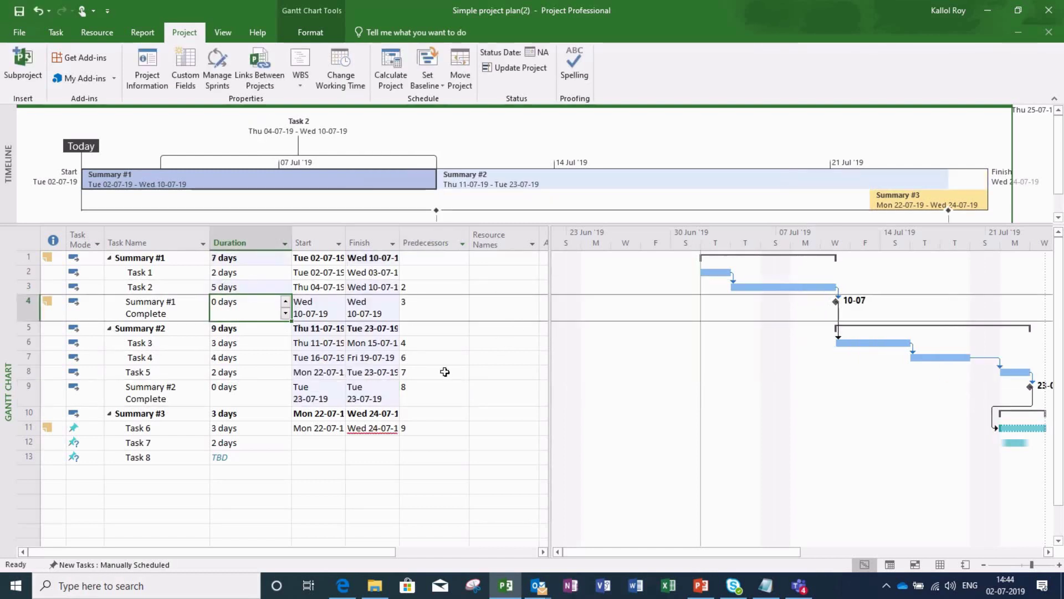
click(250, 358)
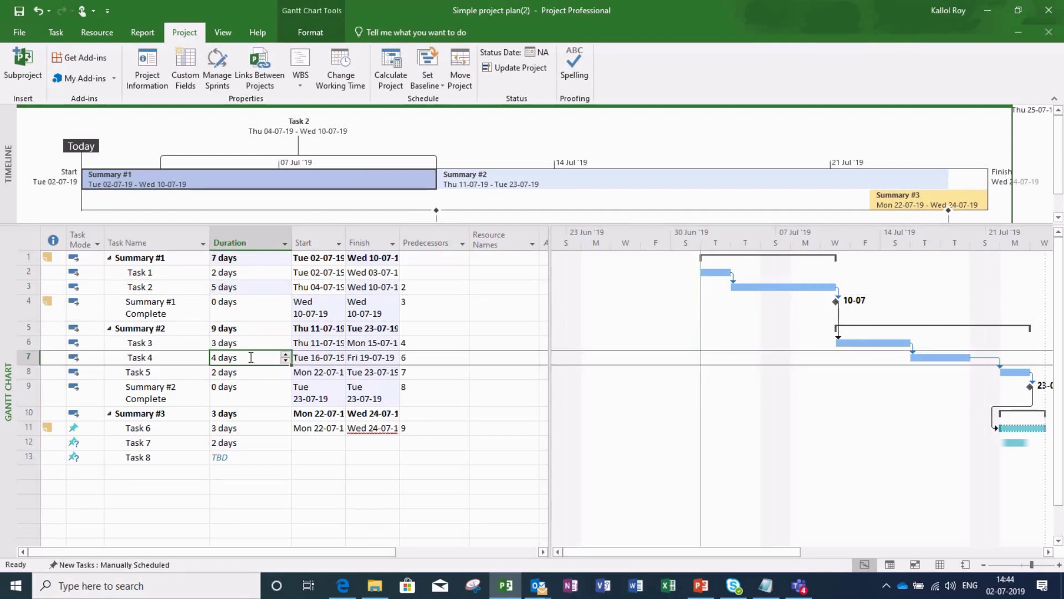
text(2)
key(Return)
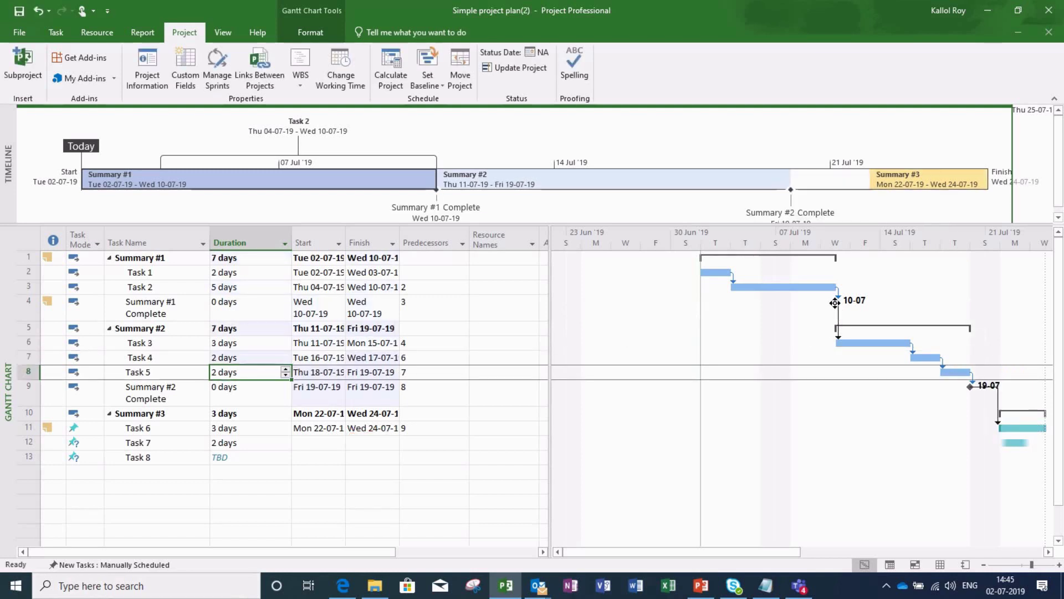
Move the Summary #1 Complete milestone to Wed 17-07-19, removing its link to Task 2.
click(318, 313)
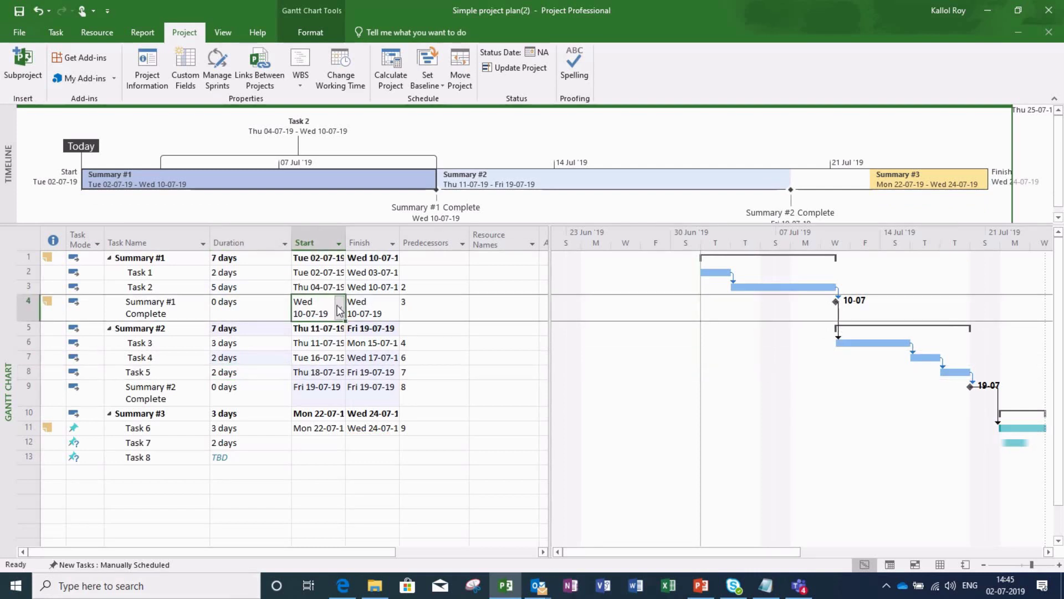
click(339, 309)
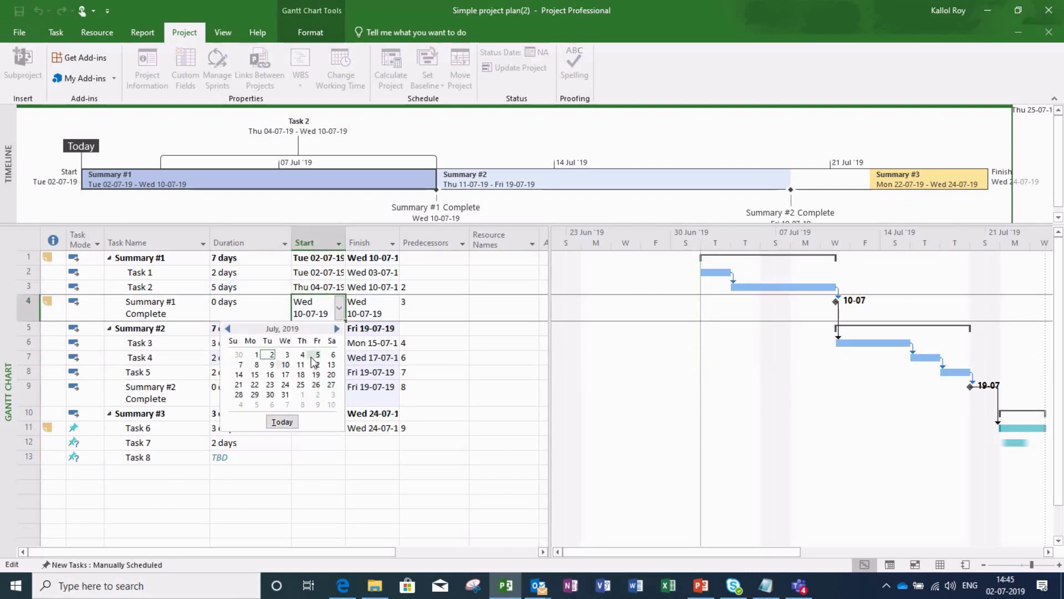
click(286, 375)
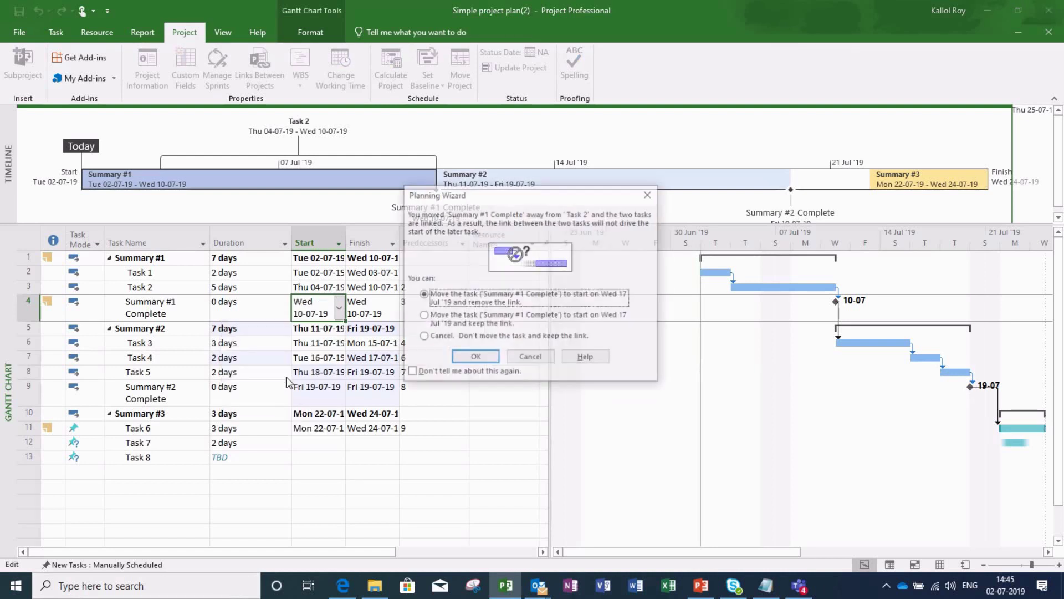
click(476, 359)
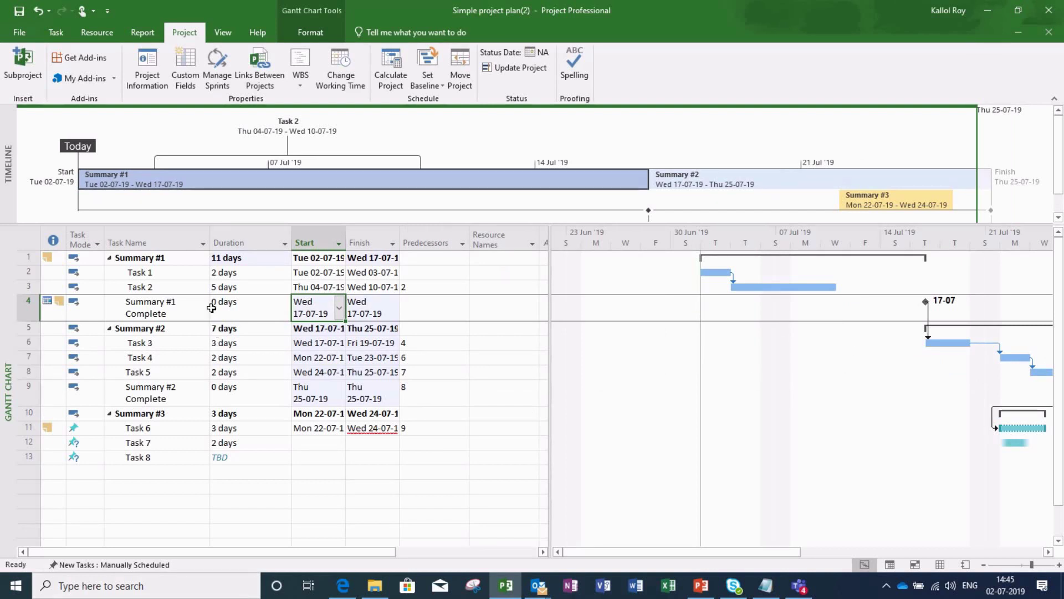
Set Task 2 to 25% complete in its Task Information dialog.
click(179, 290)
double_click(179, 289)
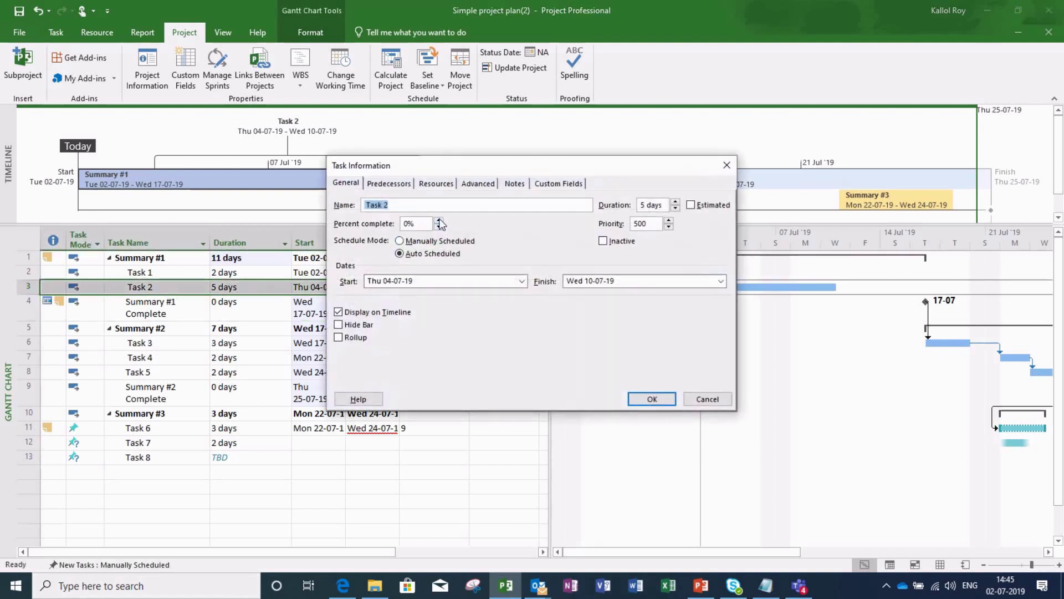
click(439, 221)
click(439, 221)
click(439, 221)
click(632, 399)
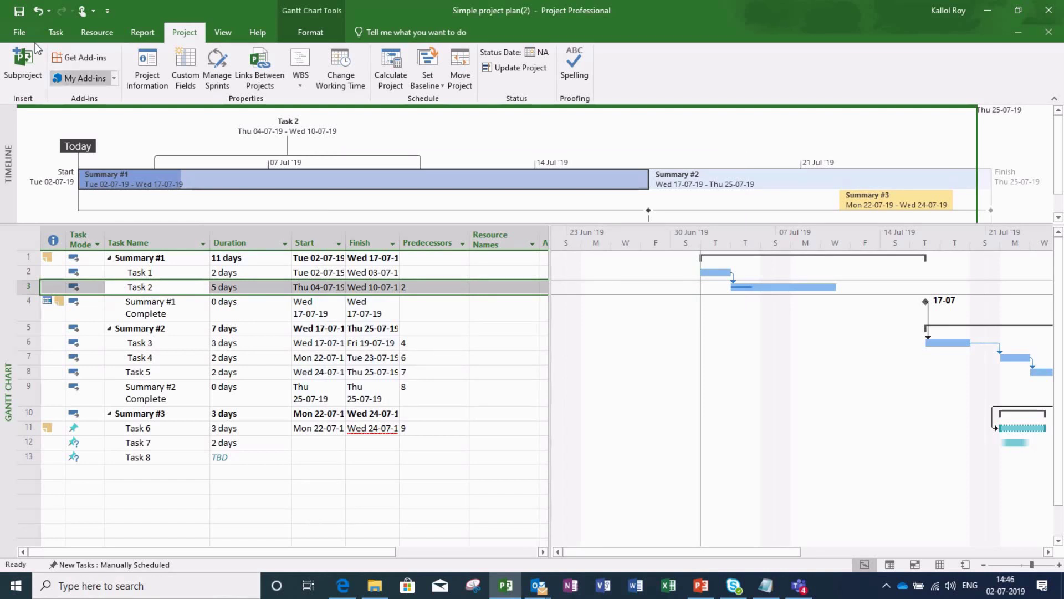
click(57, 34)
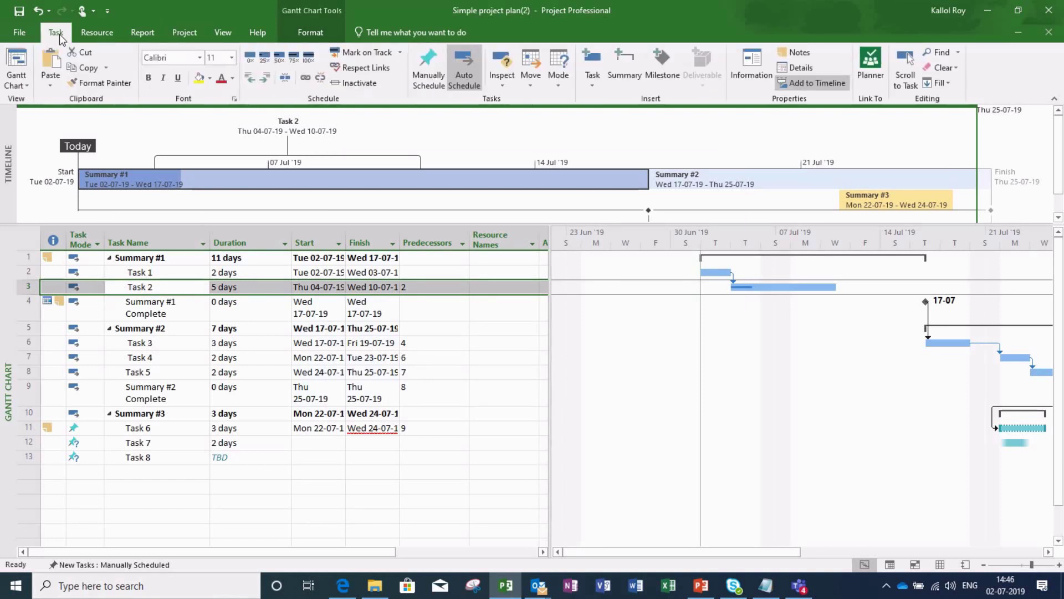
Switch to the Tracking Gantt view, showing Task 2 at 25% and Summary #1 at 18%.
click(16, 81)
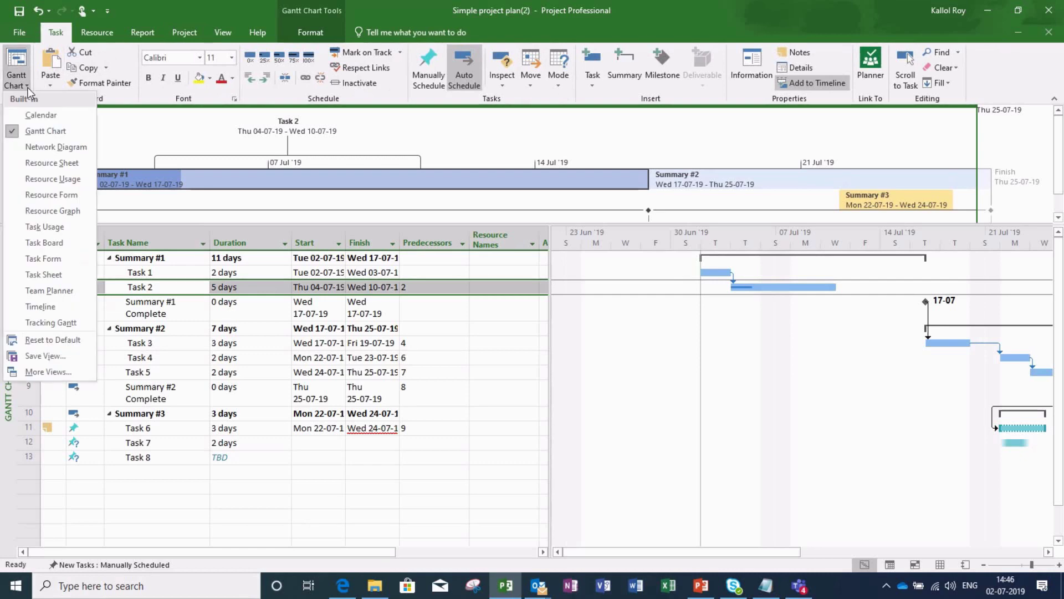
click(65, 321)
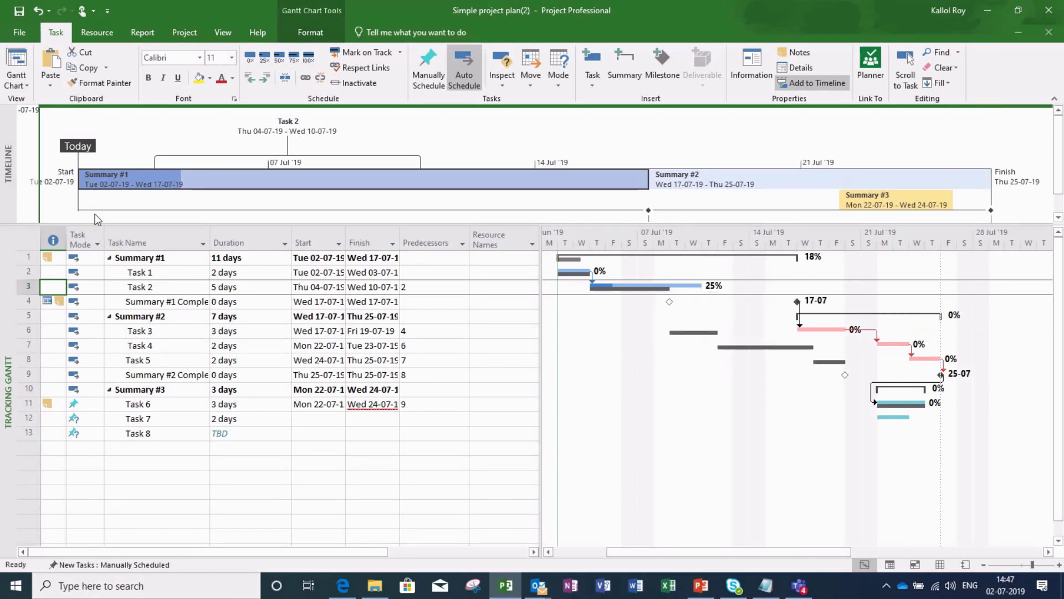
Return to the regular Gantt Chart view and glance at the Set Baseline options without choosing one.
click(27, 85)
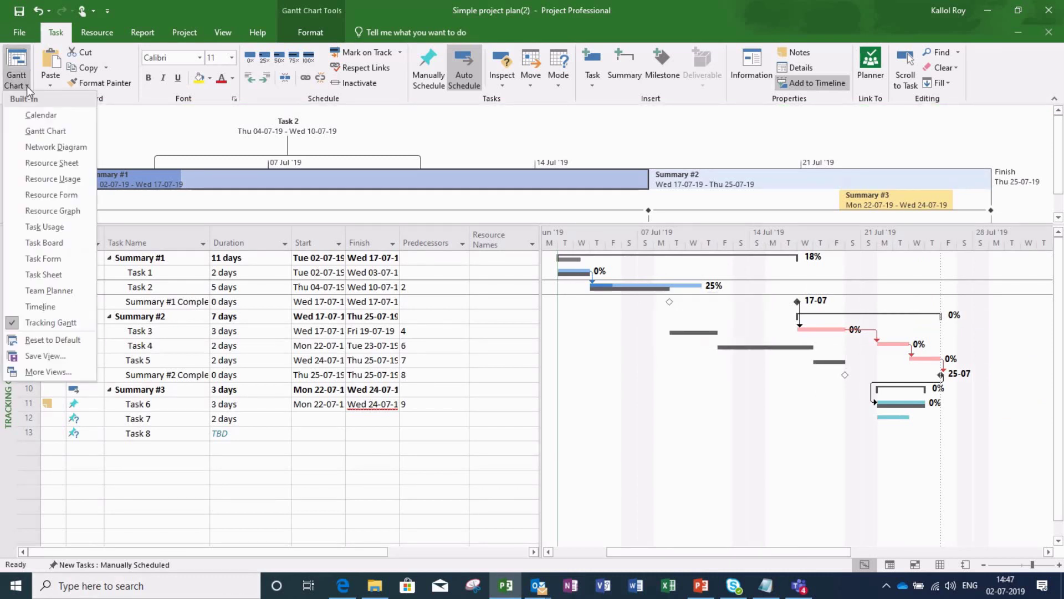
click(32, 133)
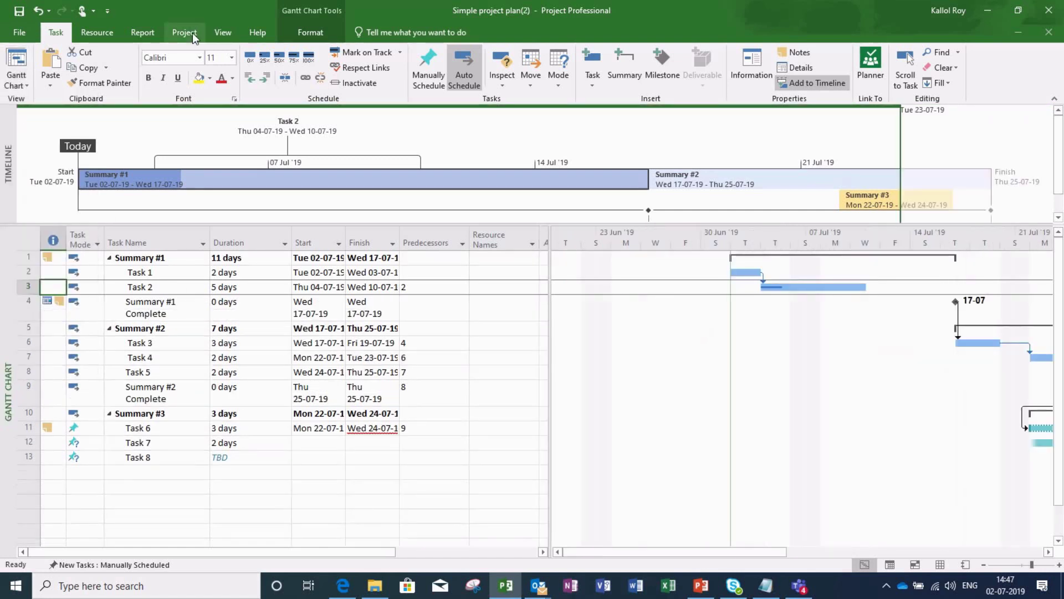
click(185, 33)
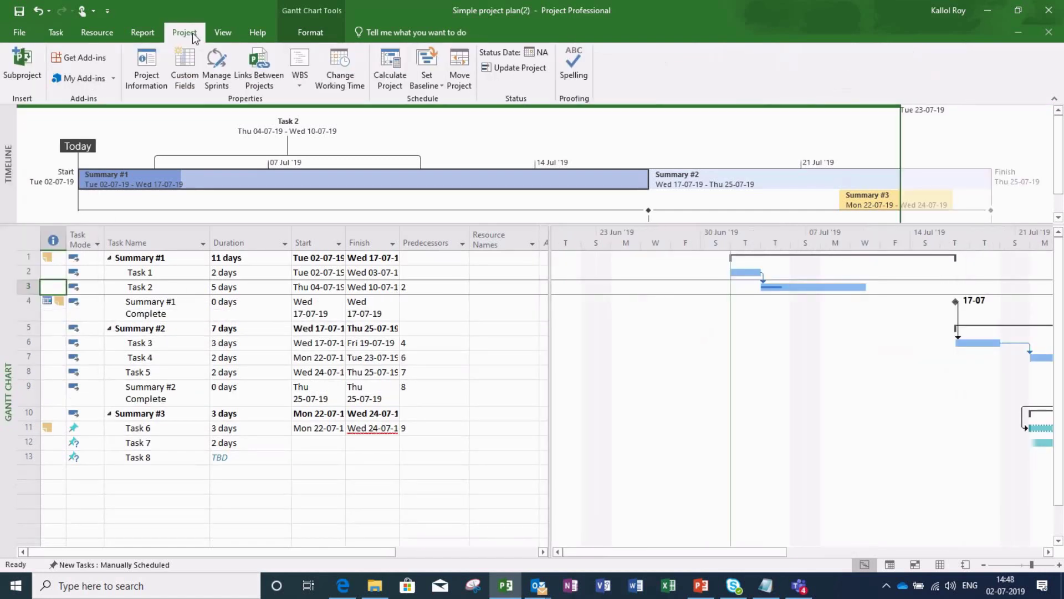
click(444, 87)
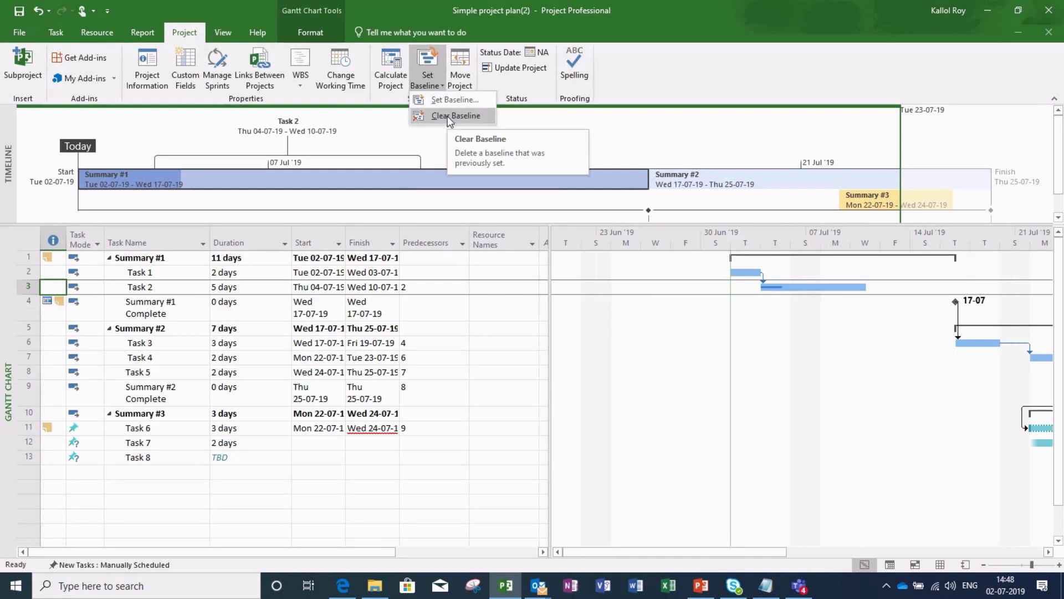
click(434, 329)
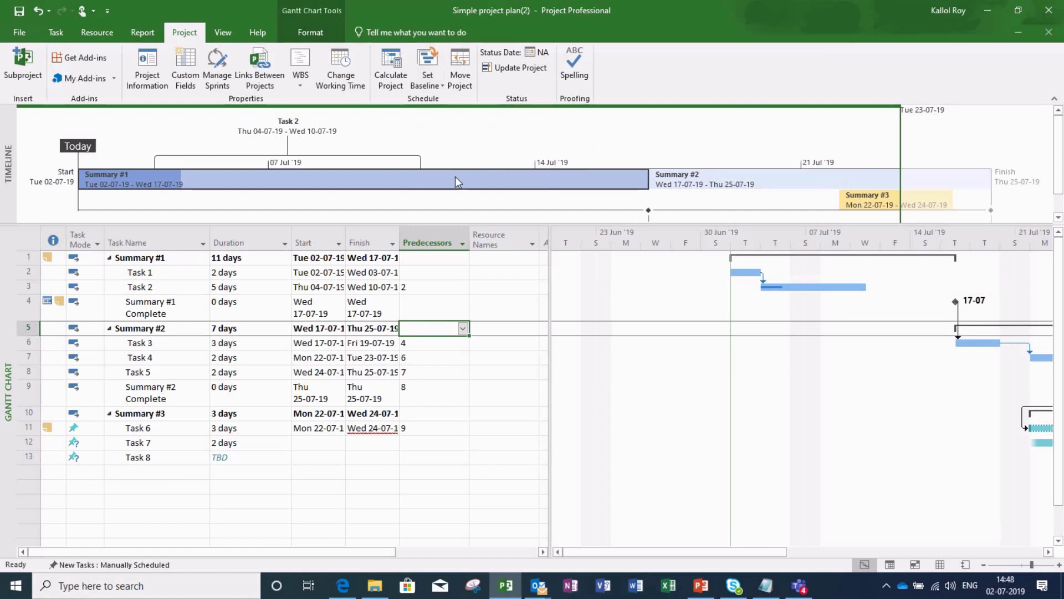
Save a new entire-project baseline capturing the current schedule with Task 2 at 25%.
click(443, 92)
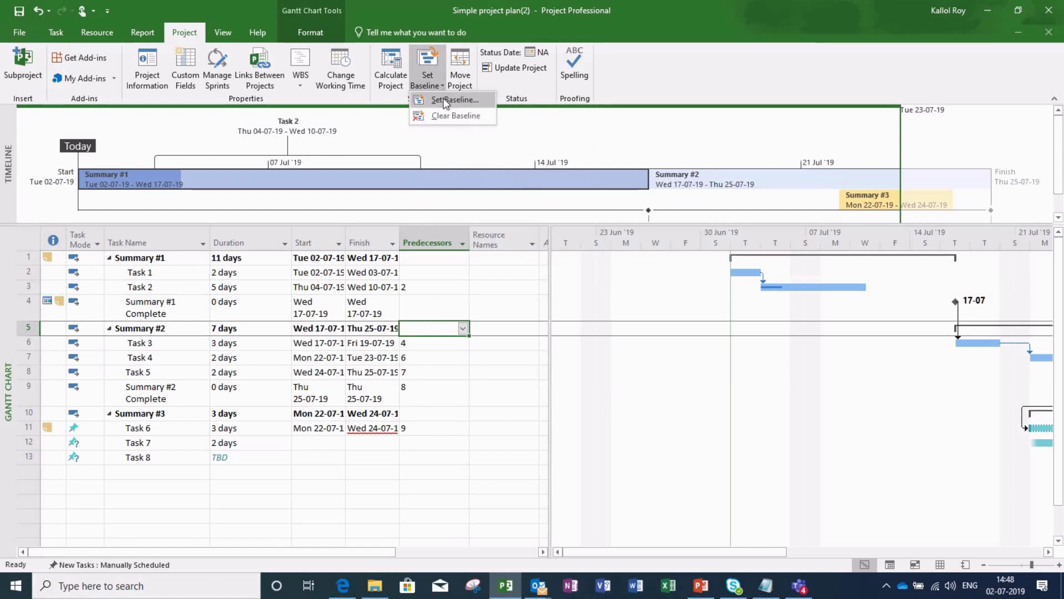
click(444, 103)
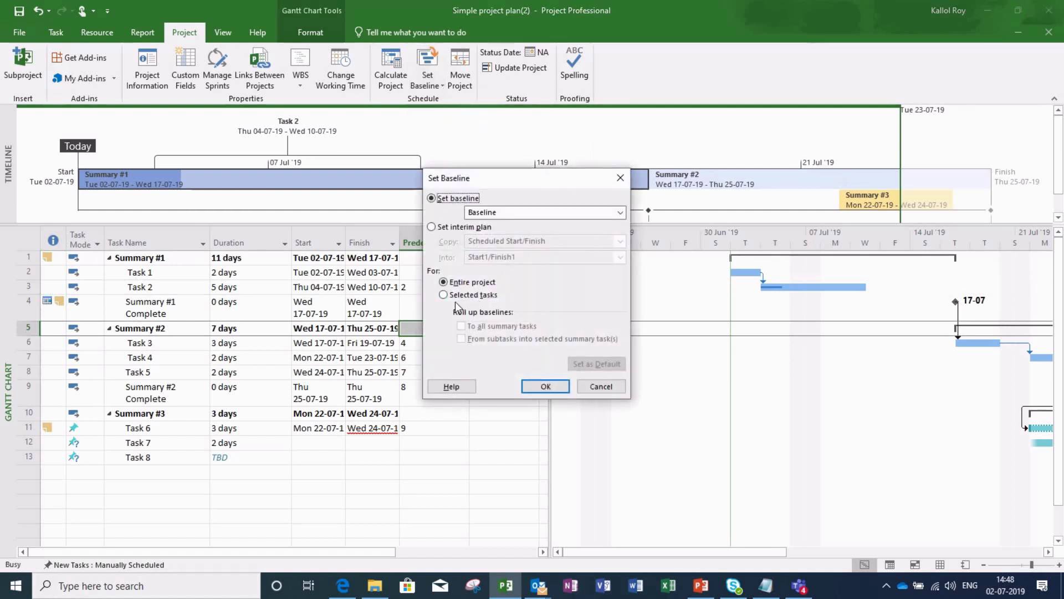
click(542, 388)
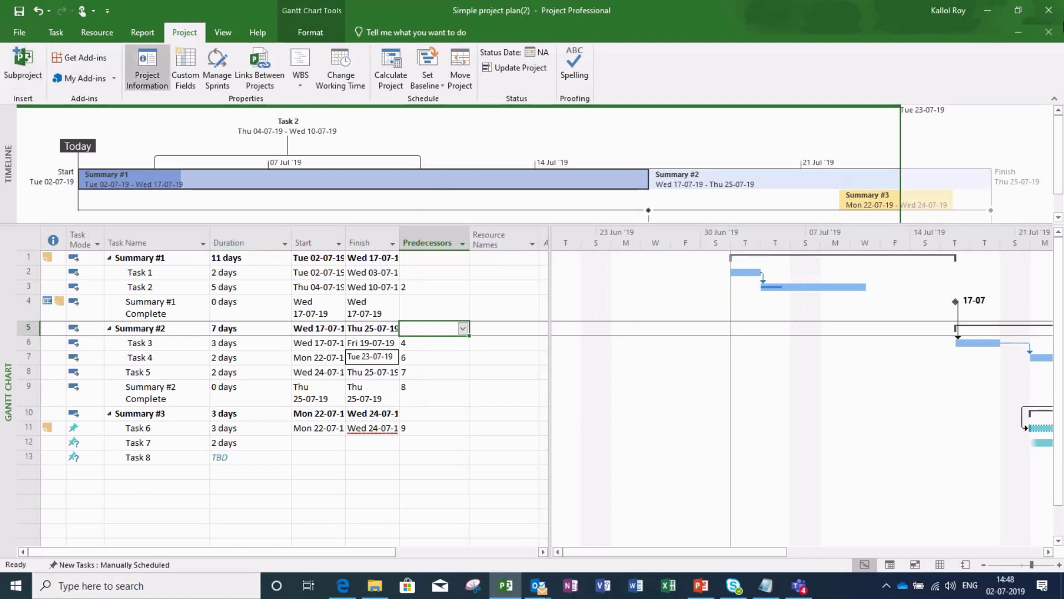
Display Tracking Gantt so baseline bars line up under the rescheduled Tasks 3, 4 and 5.
scroll(24, 78, up, 3)
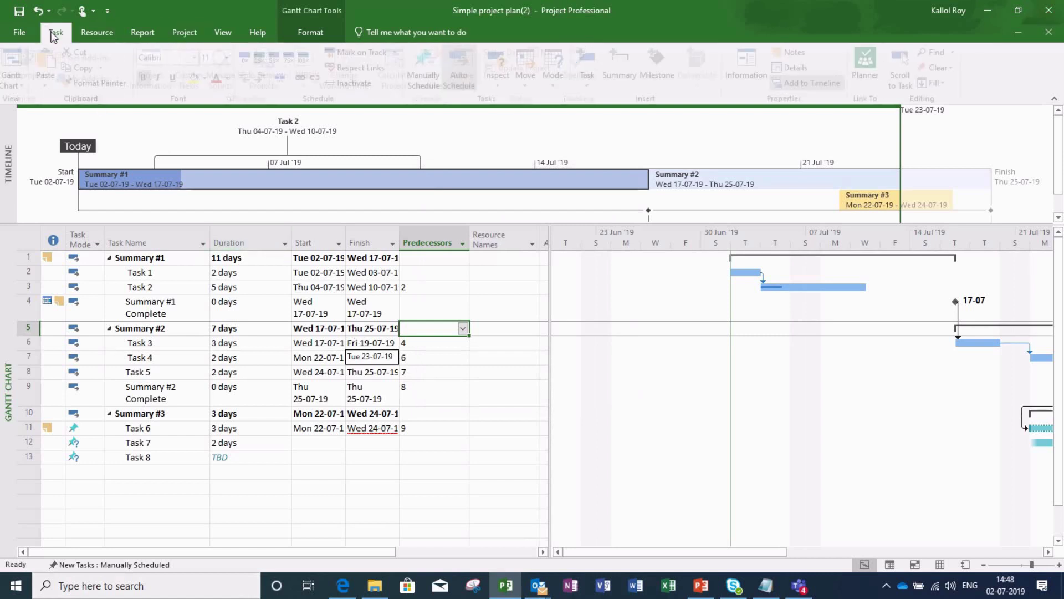
click(26, 83)
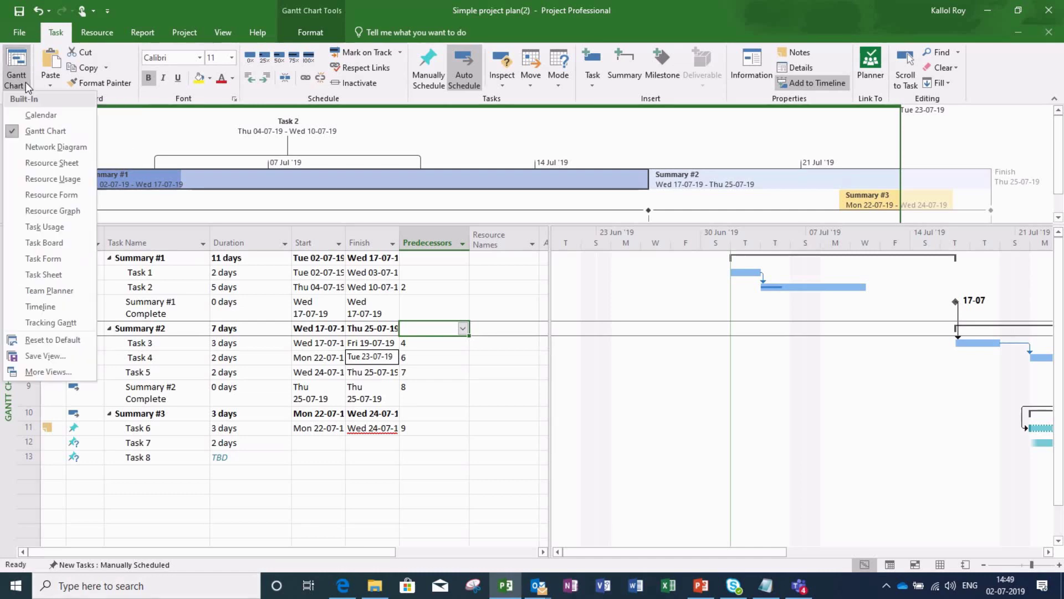
click(58, 320)
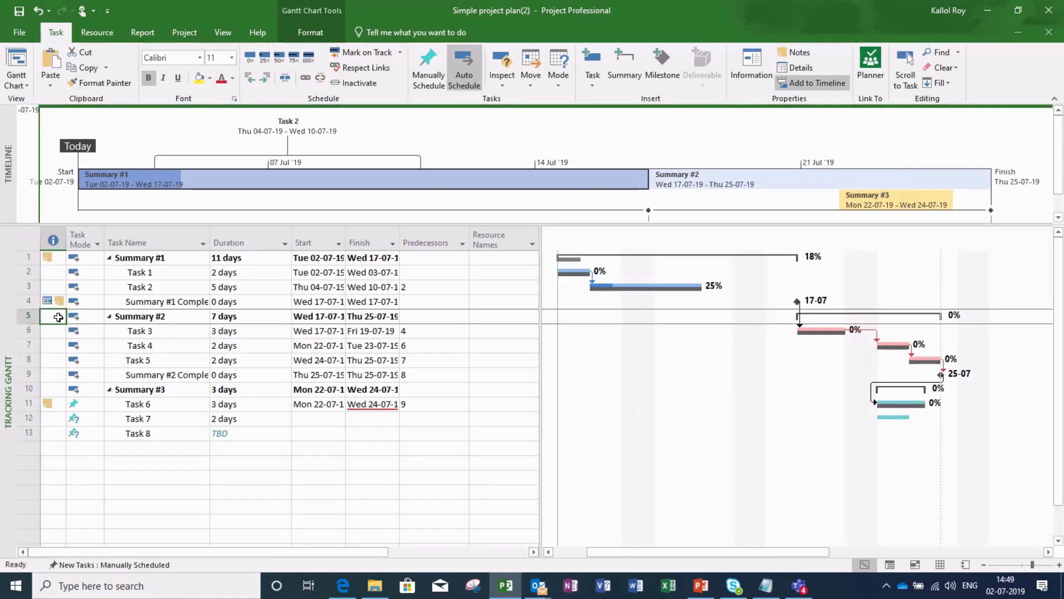